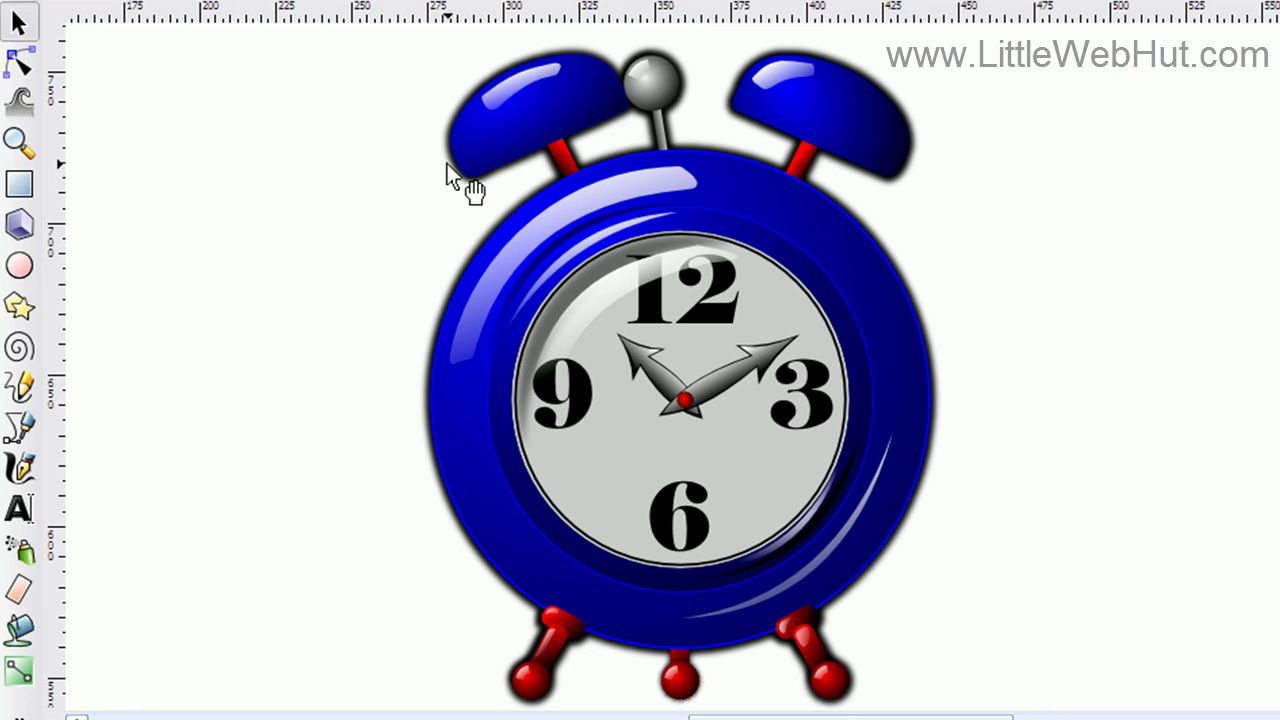
# Select the left bell, add the right bell, then drop the left bell from the selection
pyautogui.click(499, 127)
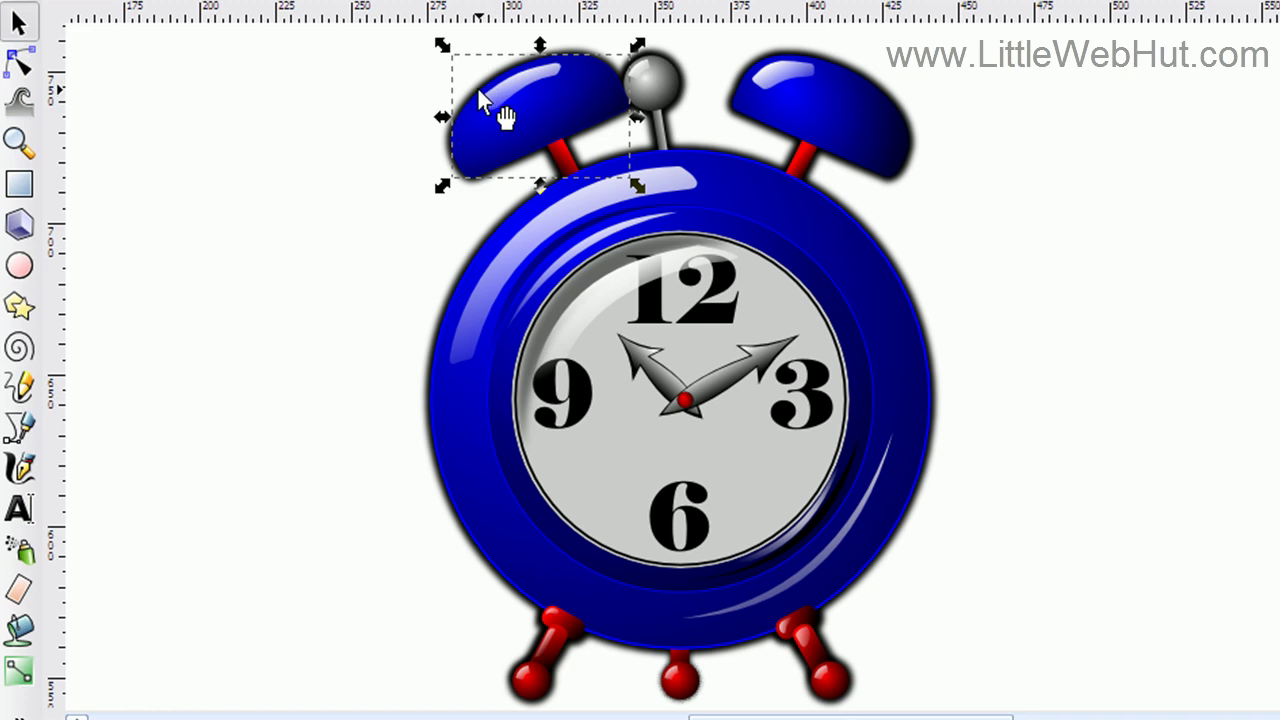
pyautogui.keyDown('shift'); pyautogui.click(820, 118); pyautogui.keyUp('shift')
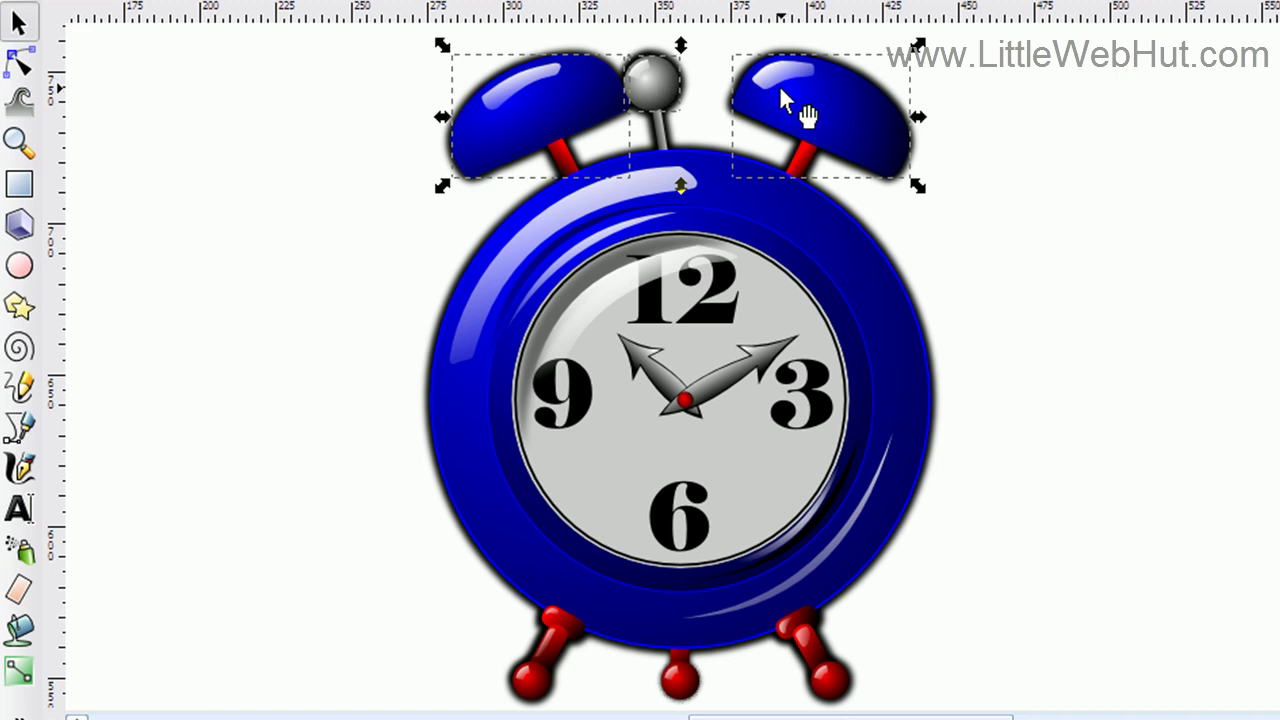
pyautogui.click(559, 88)
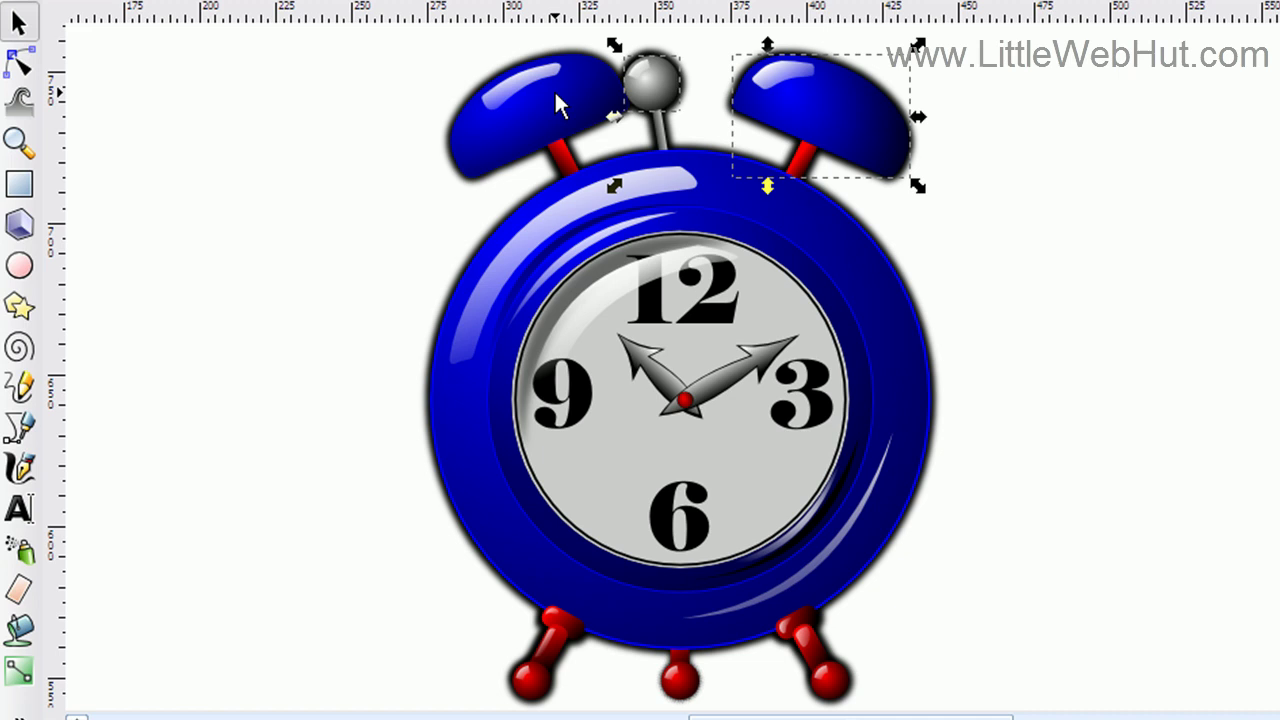
pyautogui.press('Escape')
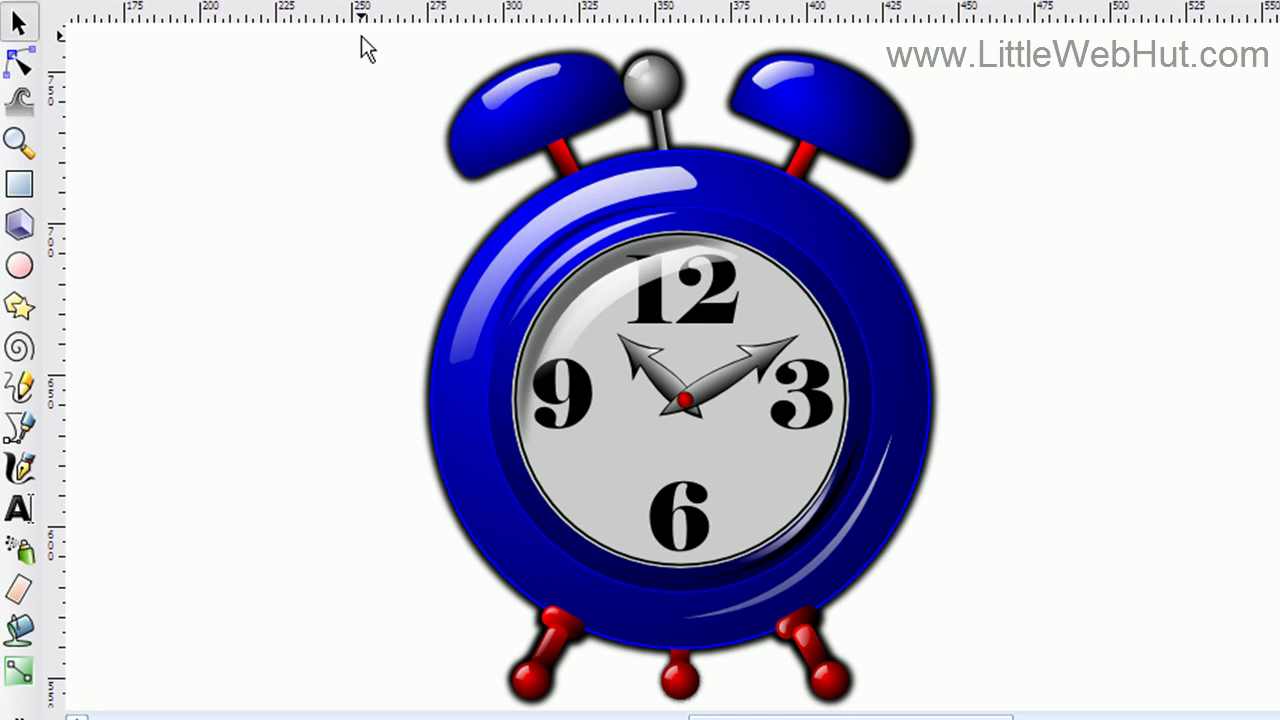
# Rubber-band select both bells and the top knob together, then deselect
pyautogui.moveTo(361, 36); pyautogui.dragTo(965, 215)
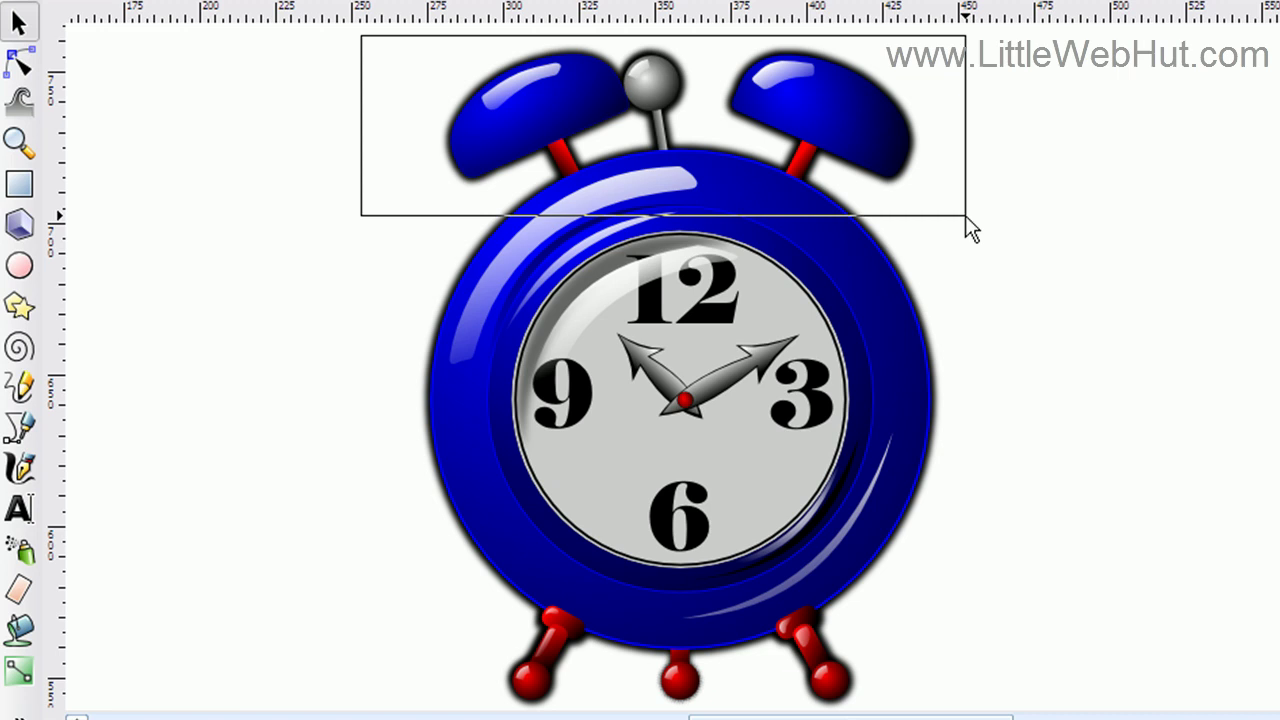
pyautogui.moveTo(965, 215); pyautogui.dragTo(965, 215)
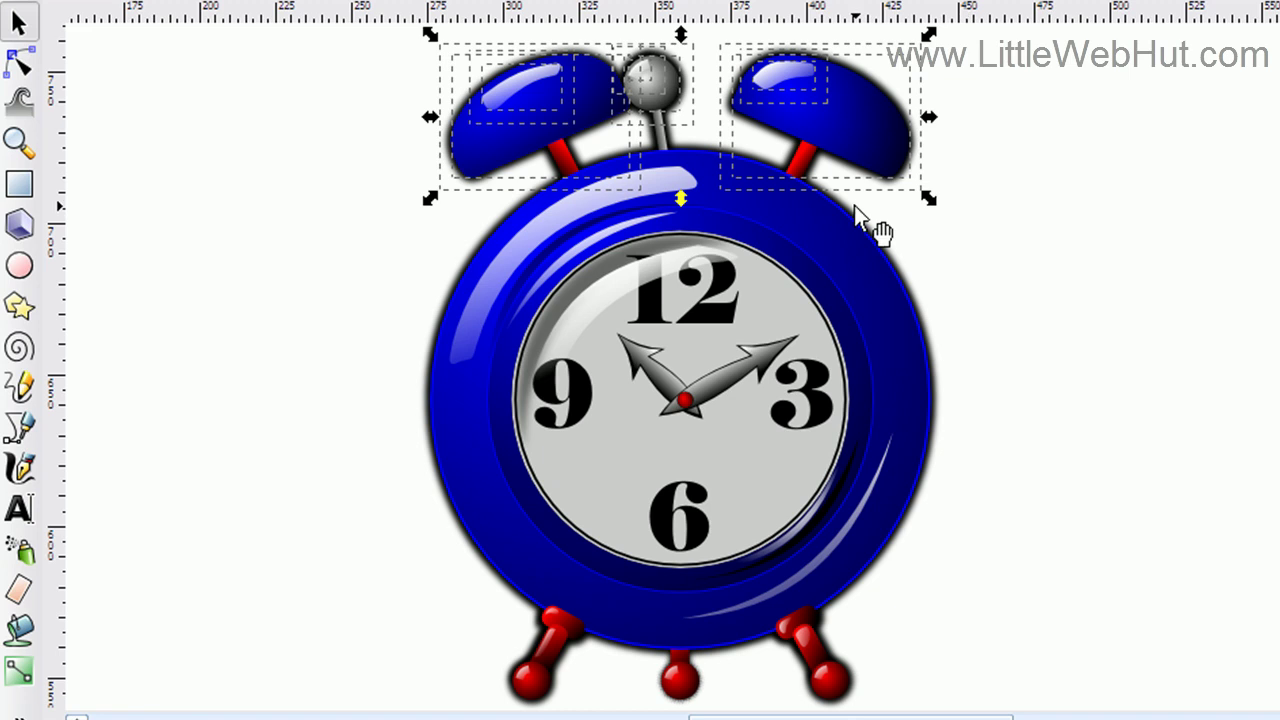
pyautogui.press('End')
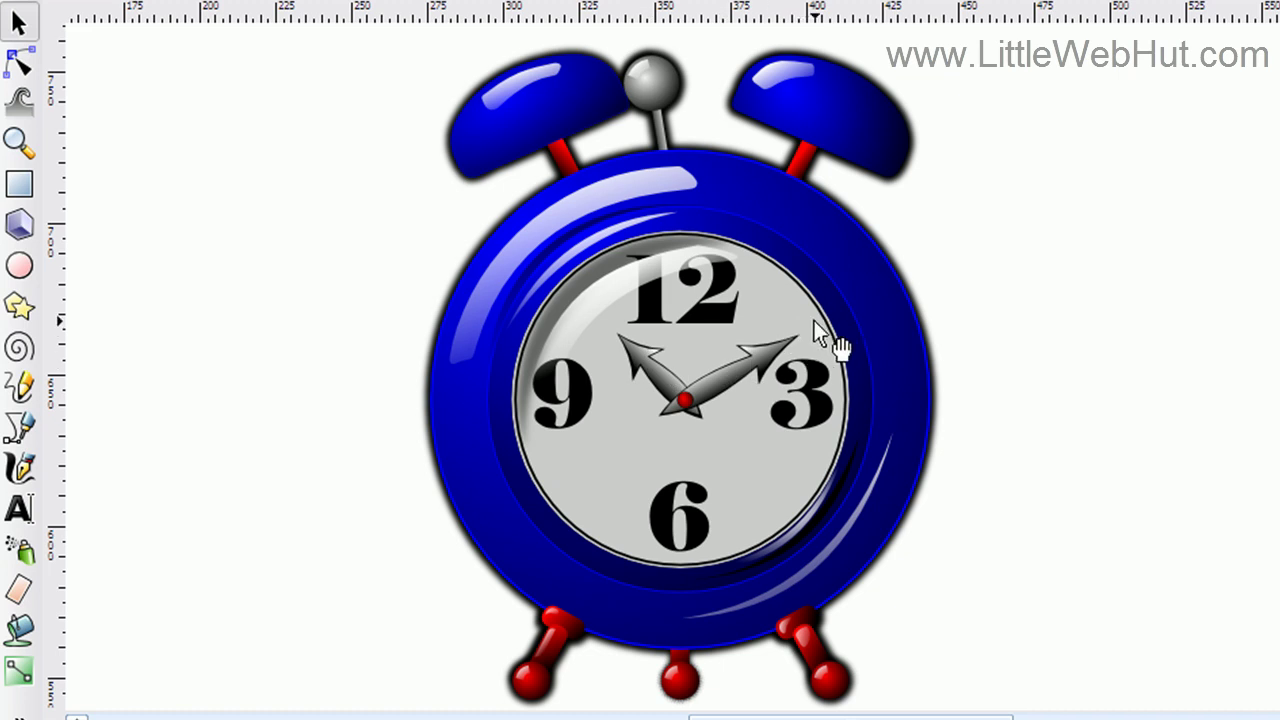
# Shift the grey face disc to reveal the black layer, undo, then select the clock hands
pyautogui.click(757, 356)
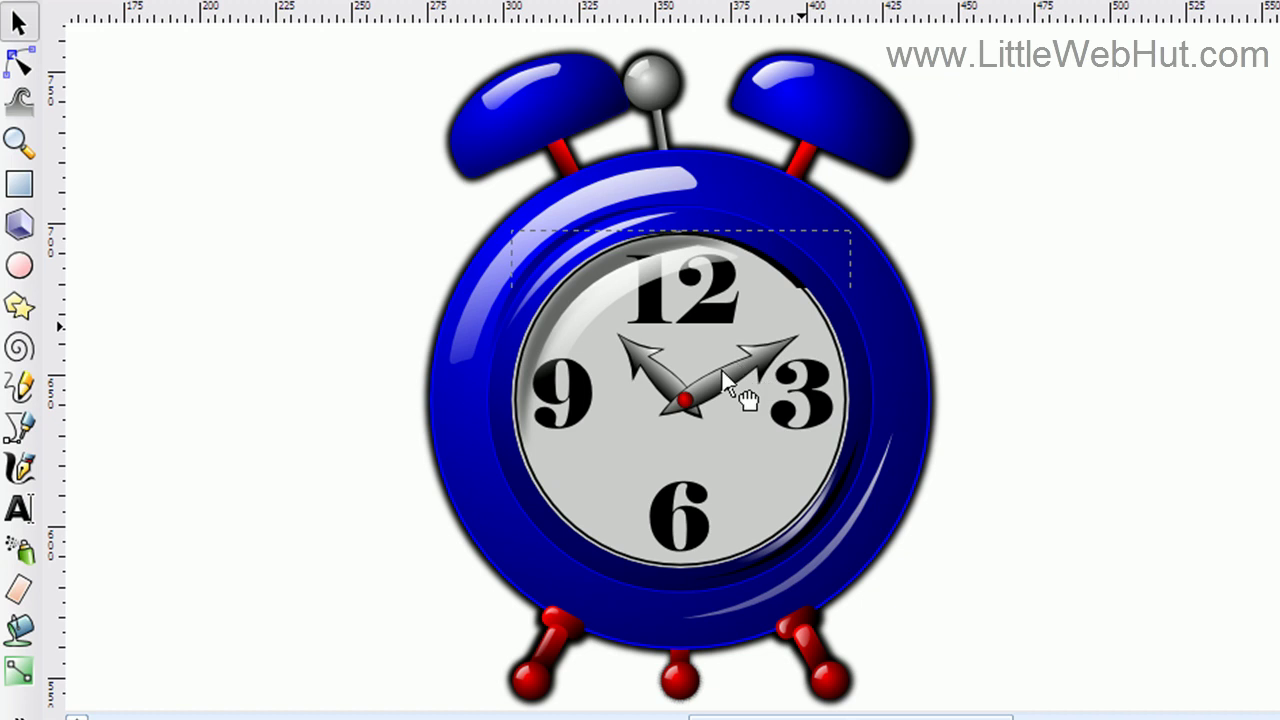
pyautogui.moveTo(627, 418); pyautogui.dragTo(614, 422)
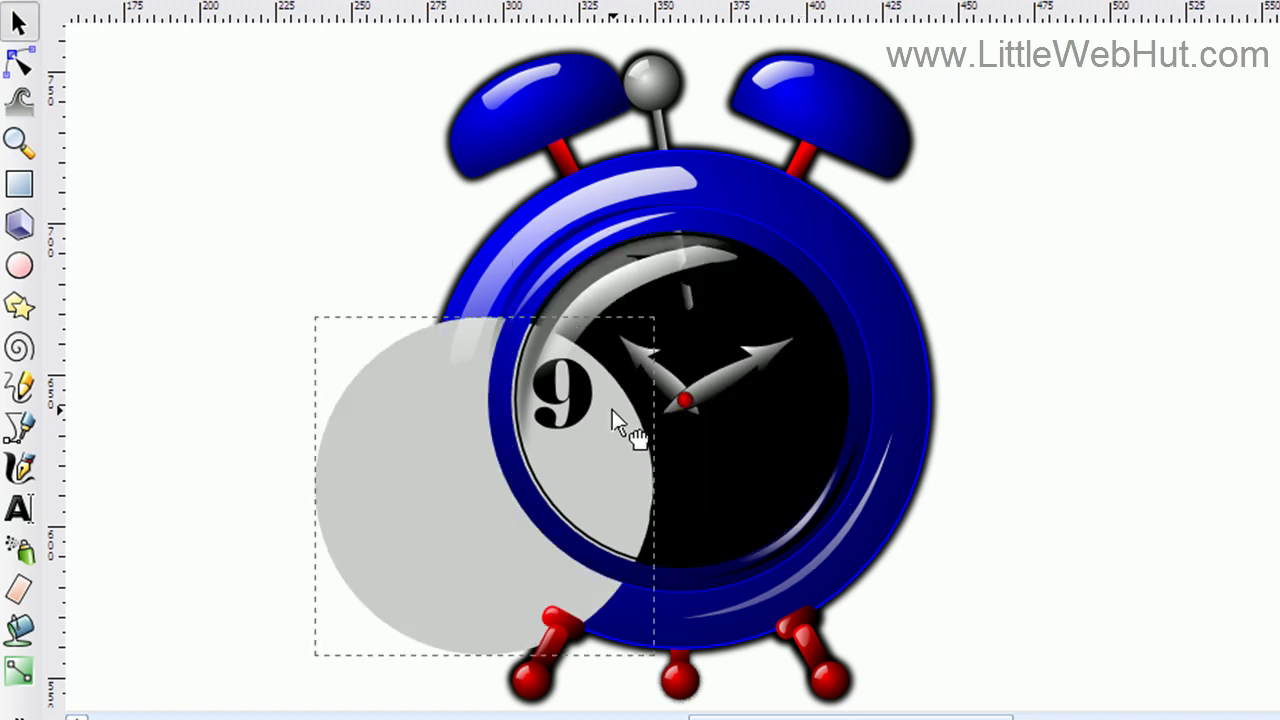
pyautogui.moveTo(612, 409); pyautogui.dragTo(612, 409)
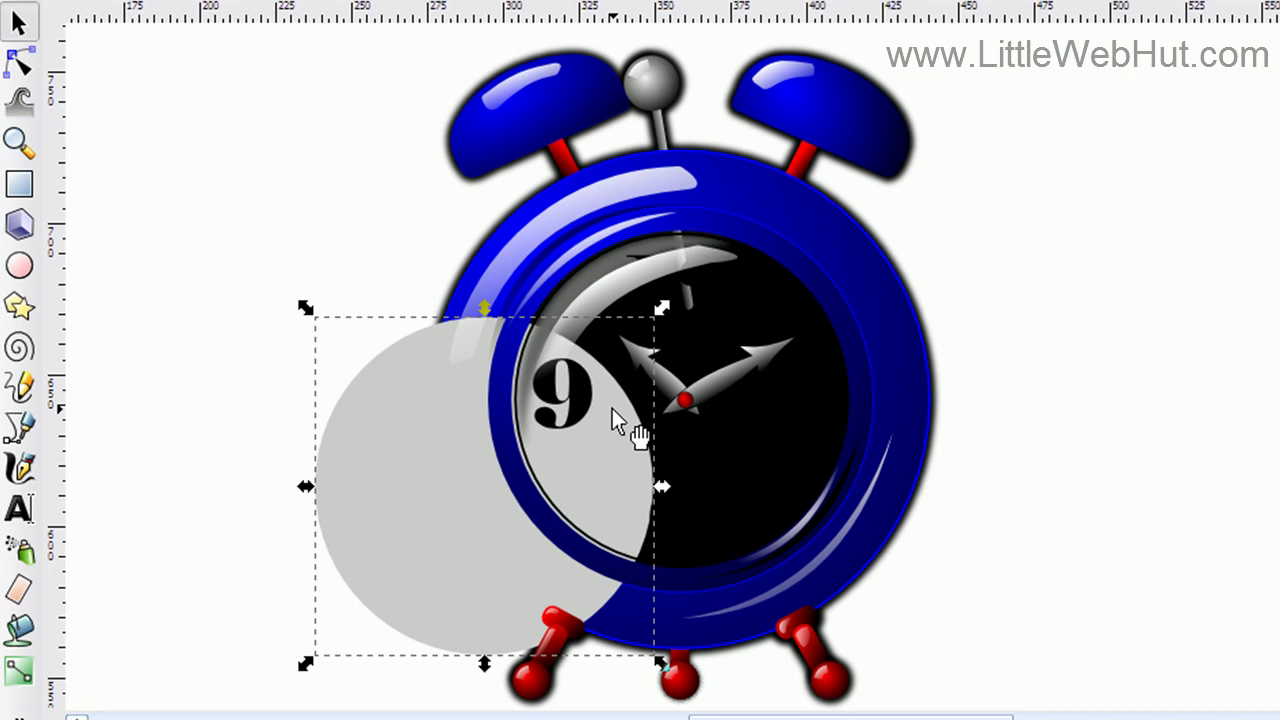
pyautogui.hotkey('ctrl', 'z')
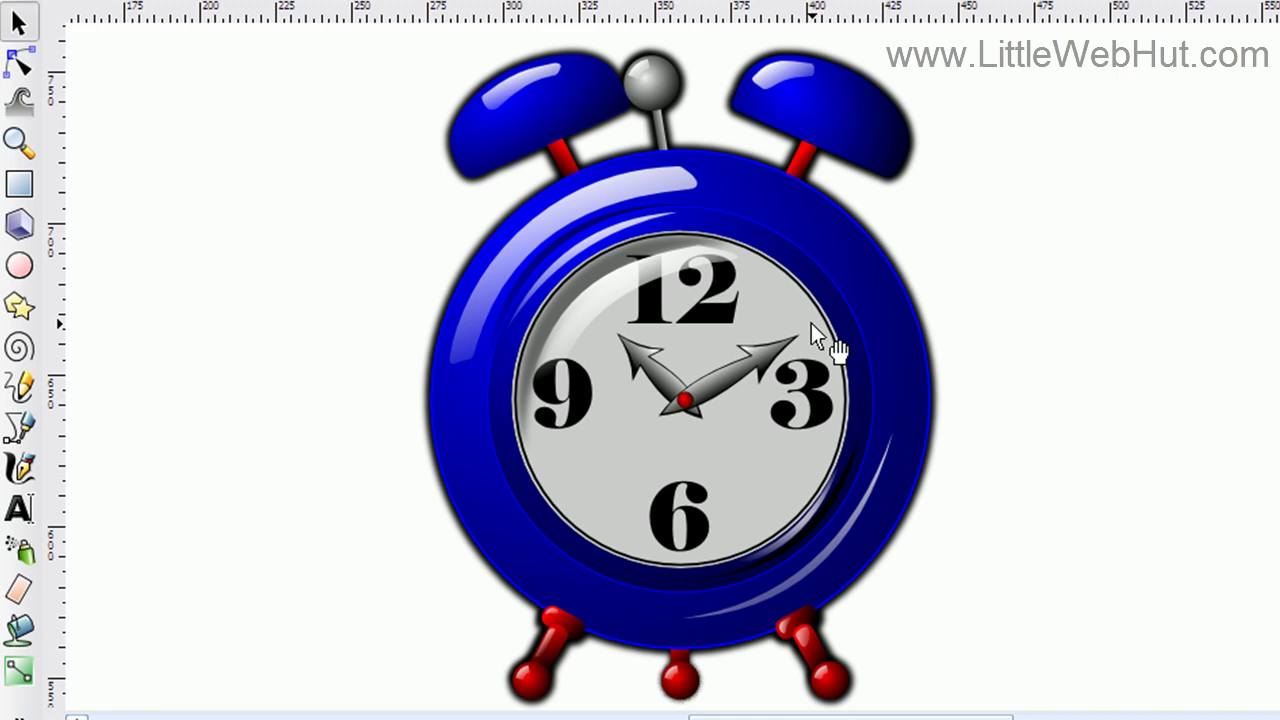
pyautogui.moveTo(810, 327); pyautogui.dragTo(593, 424)
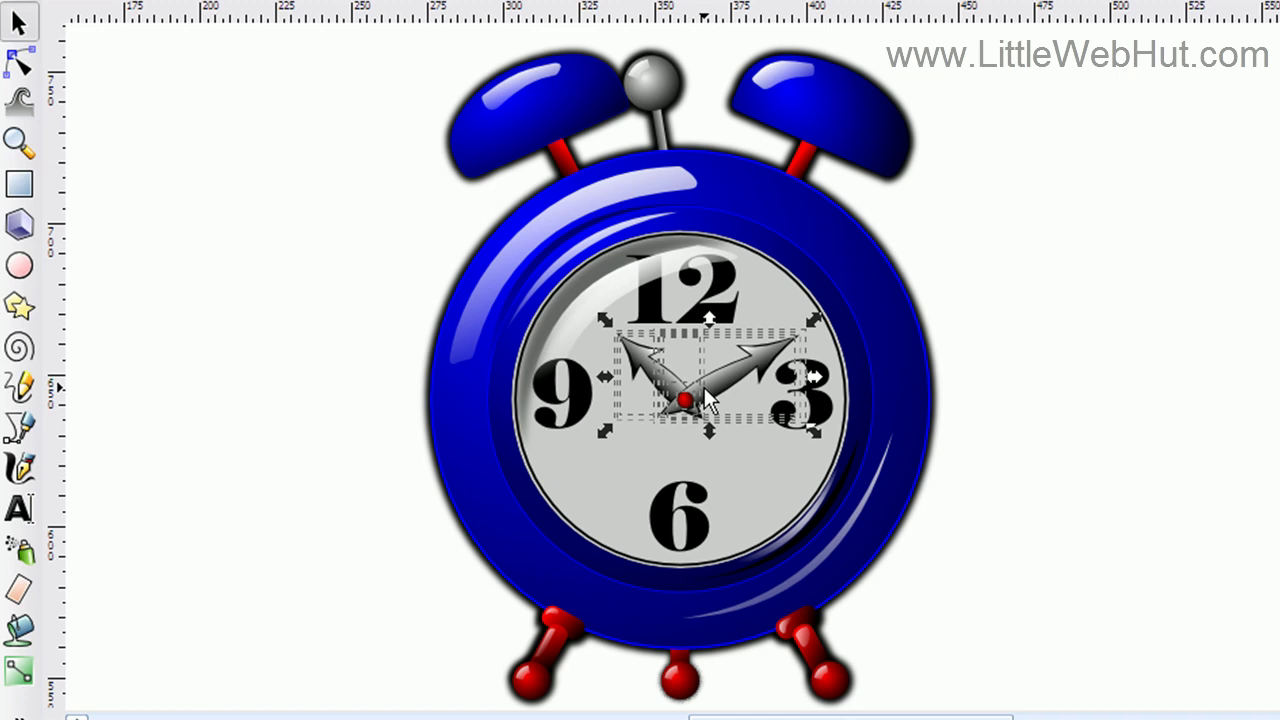
pyautogui.press('Escape')
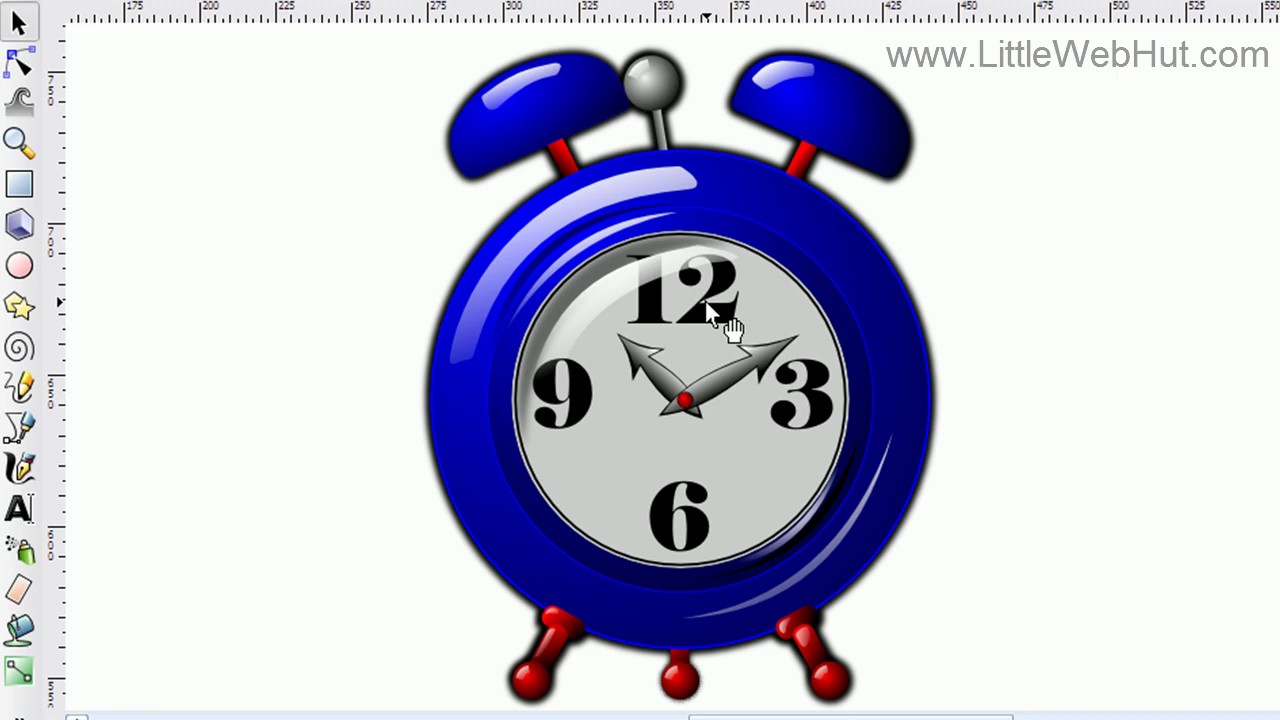
# Alt+click through the stack at the 12 numeral down to the larger face object
pyautogui.click(655, 272)
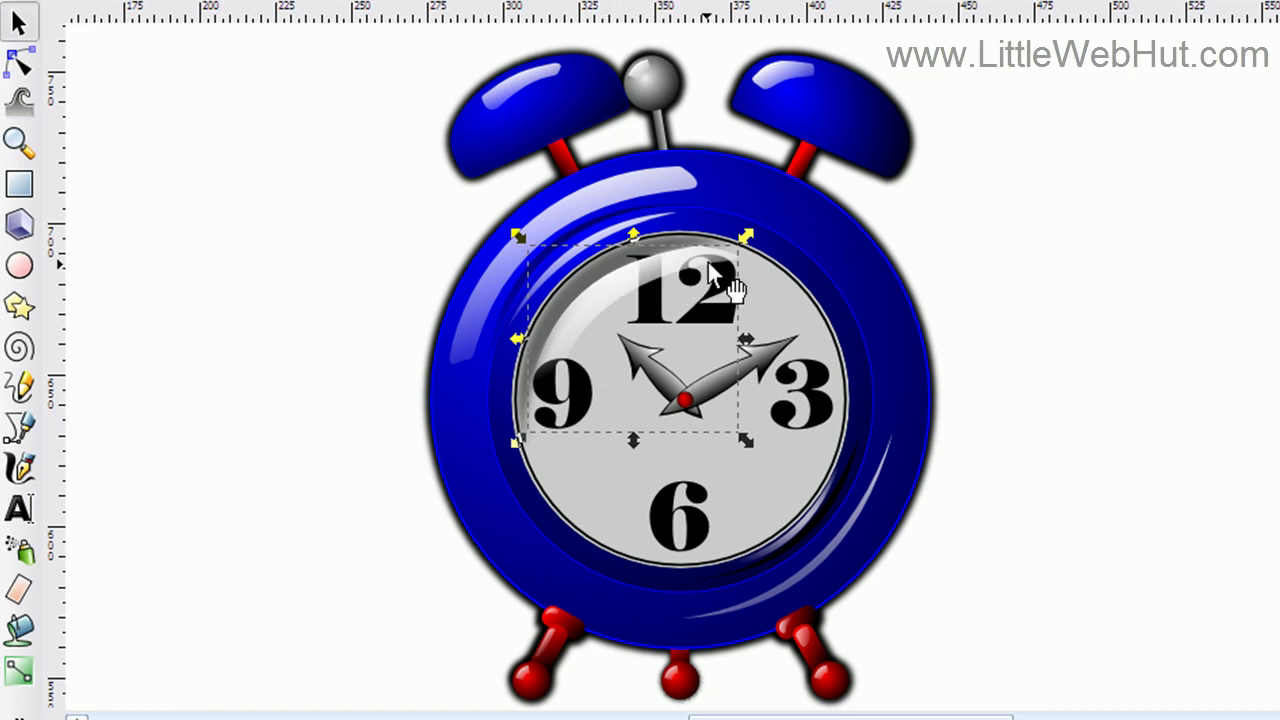
pyautogui.click(646, 269)
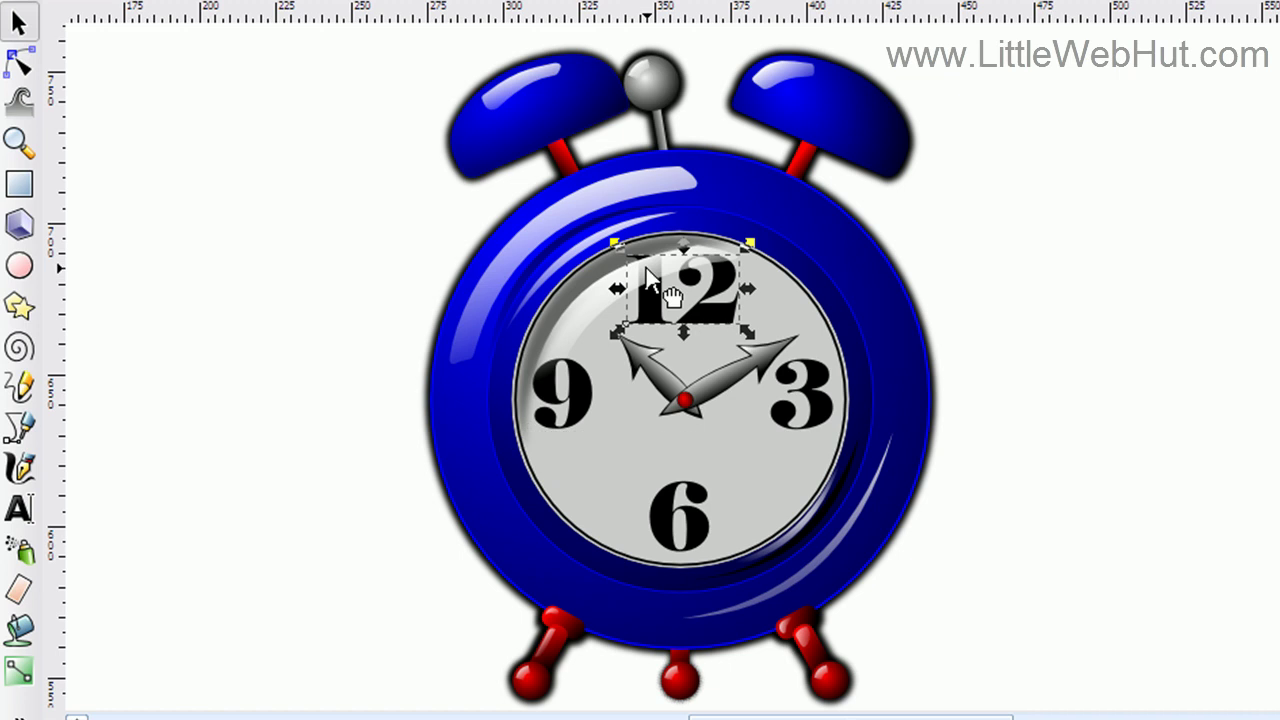
pyautogui.keyDown('alt'); pyautogui.click(646, 269); pyautogui.keyUp('alt')
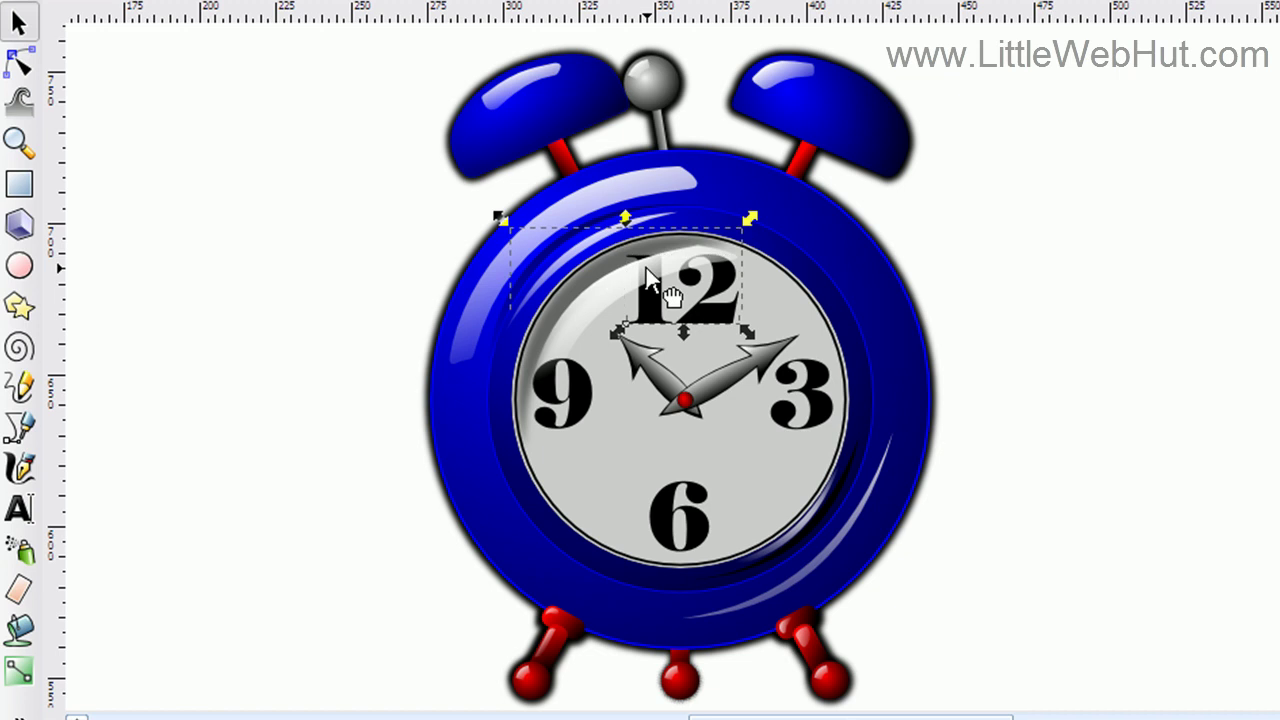
pyautogui.keyDown('alt'); pyautogui.click(648, 276); pyautogui.keyUp('alt')
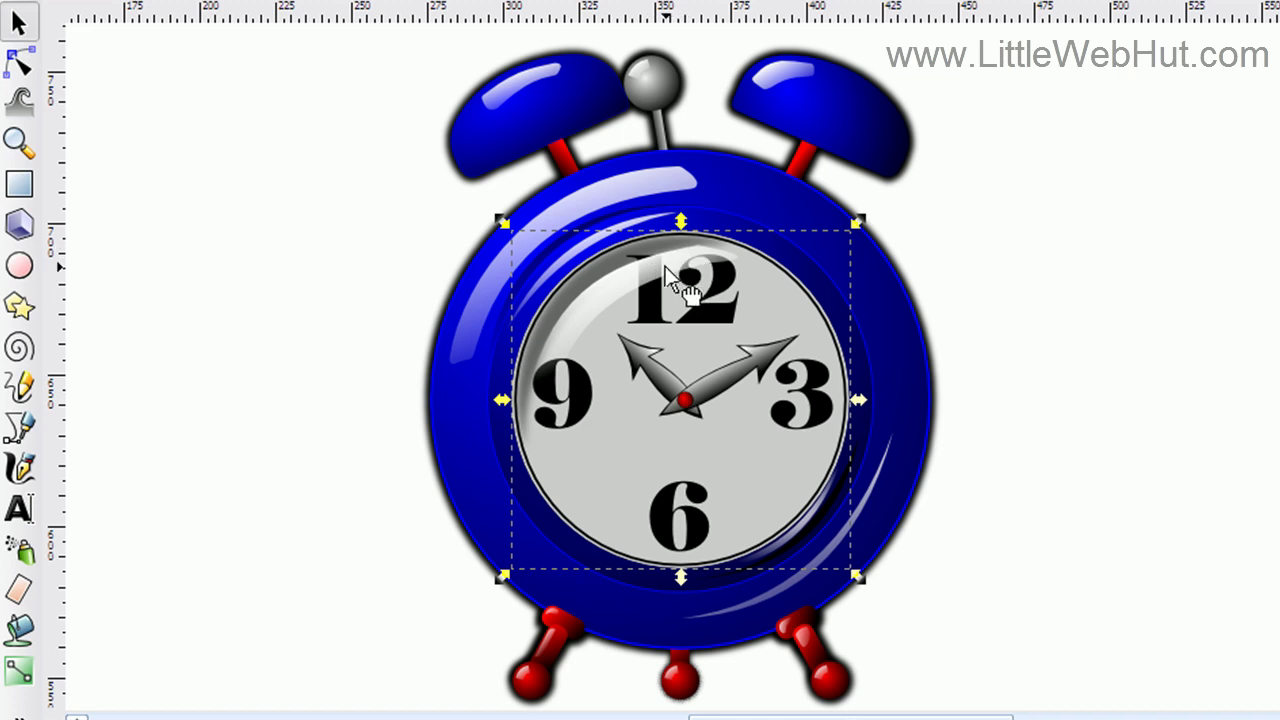
pyautogui.moveTo(608, 268); pyautogui.dragTo(436, 265)
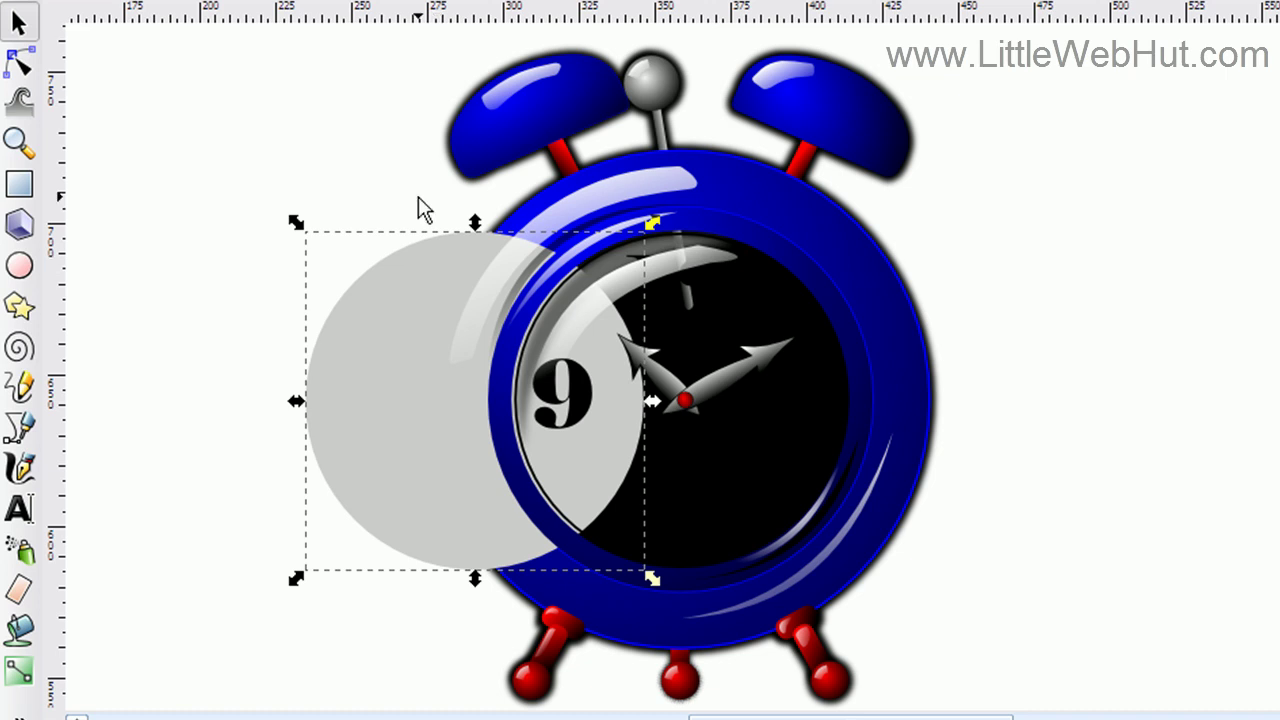
pyautogui.press('ctrl+alt+KP_5')
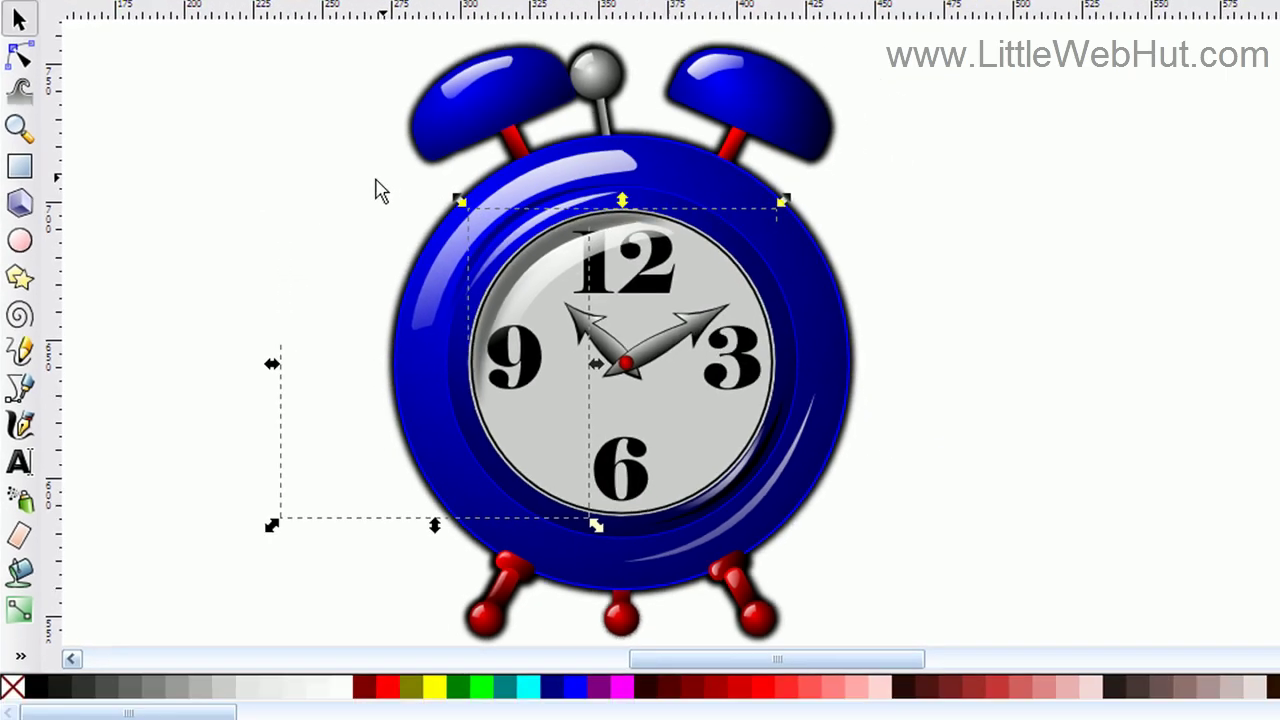
pyautogui.press('Escape')
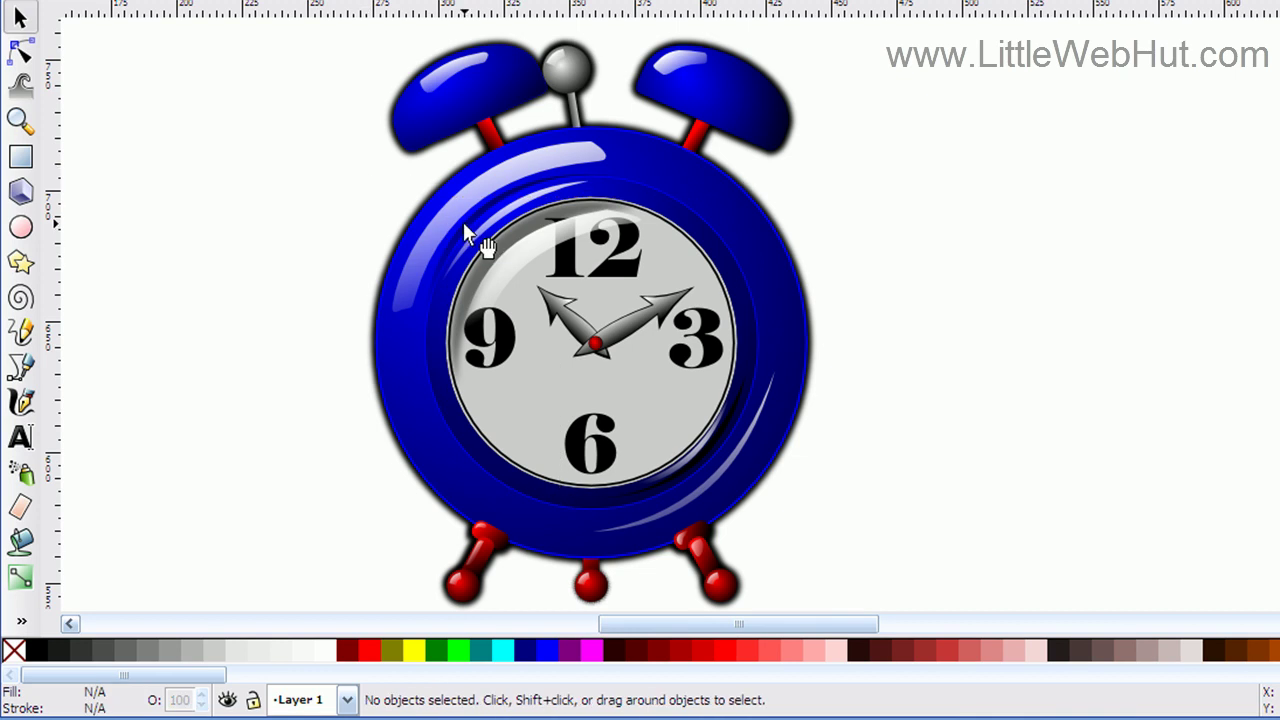
# Select the topmost glossy highlight on the upper-left of the clock face
pyautogui.click(567, 242)
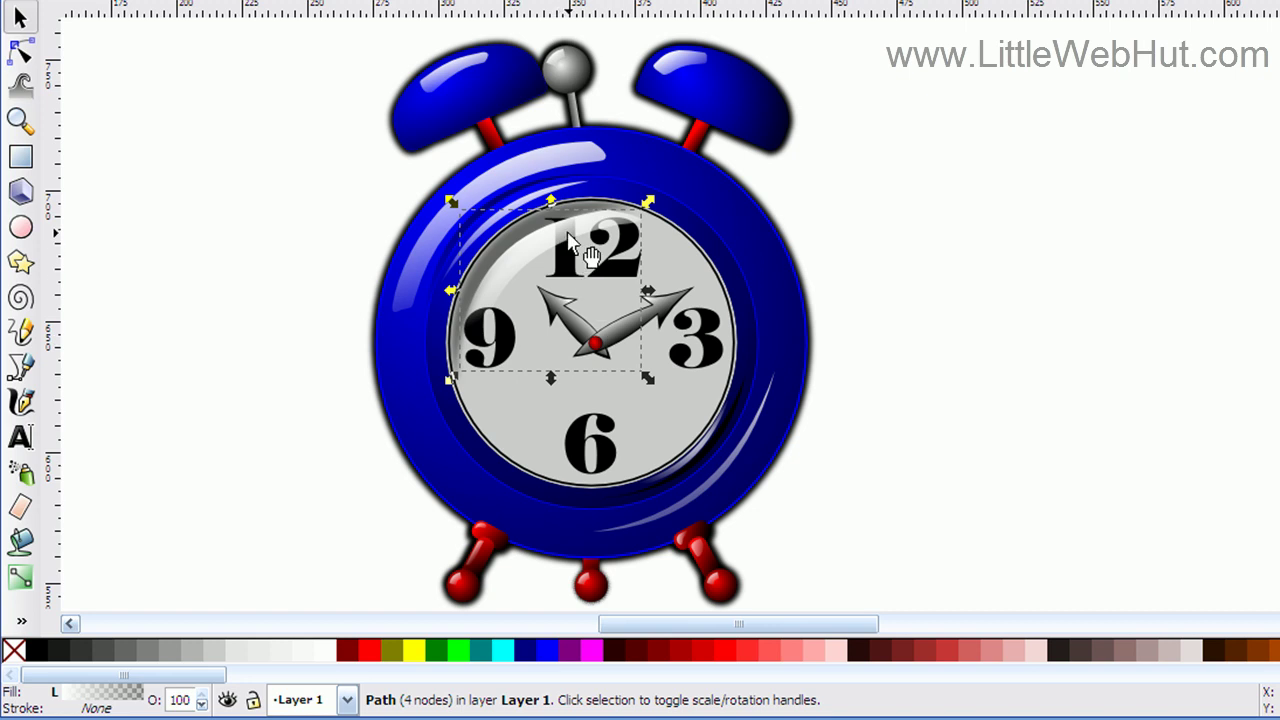
# Alt+click the 12 to select the numeral under the highlight, then the blurred path below
pyautogui.press('alt')
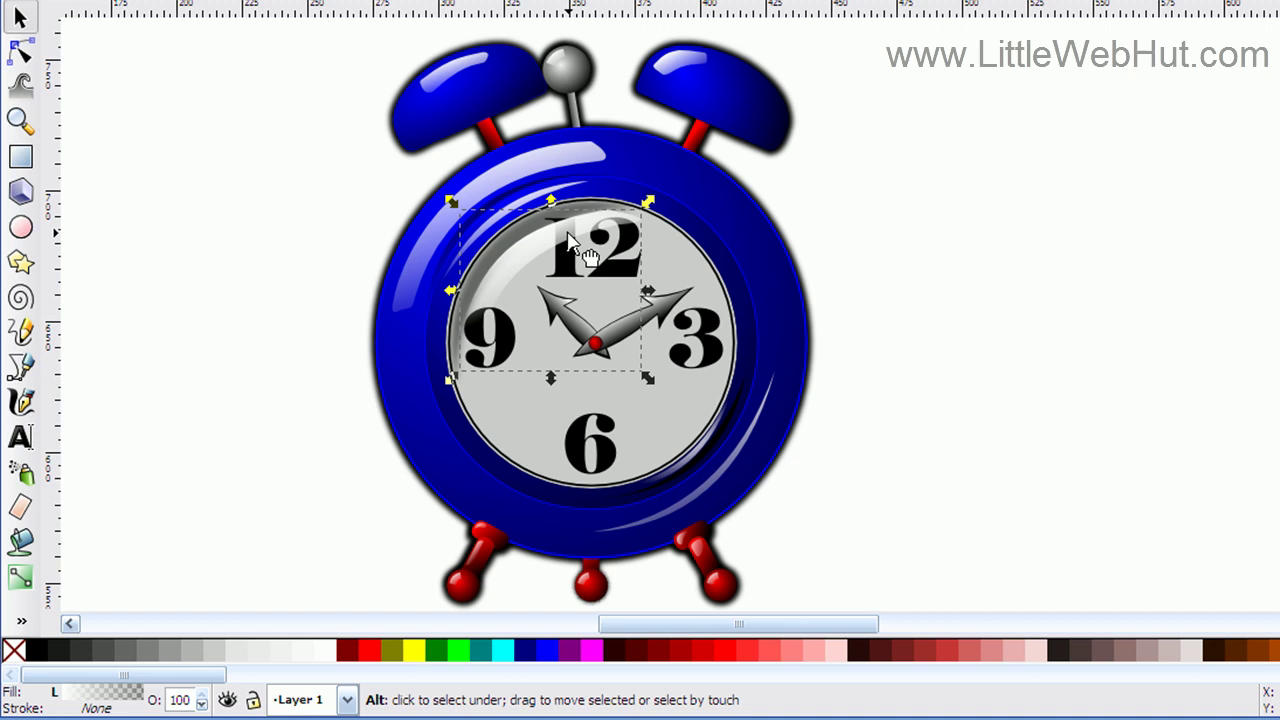
pyautogui.keyDown('alt'); pyautogui.click(568, 240); pyautogui.keyUp('alt')
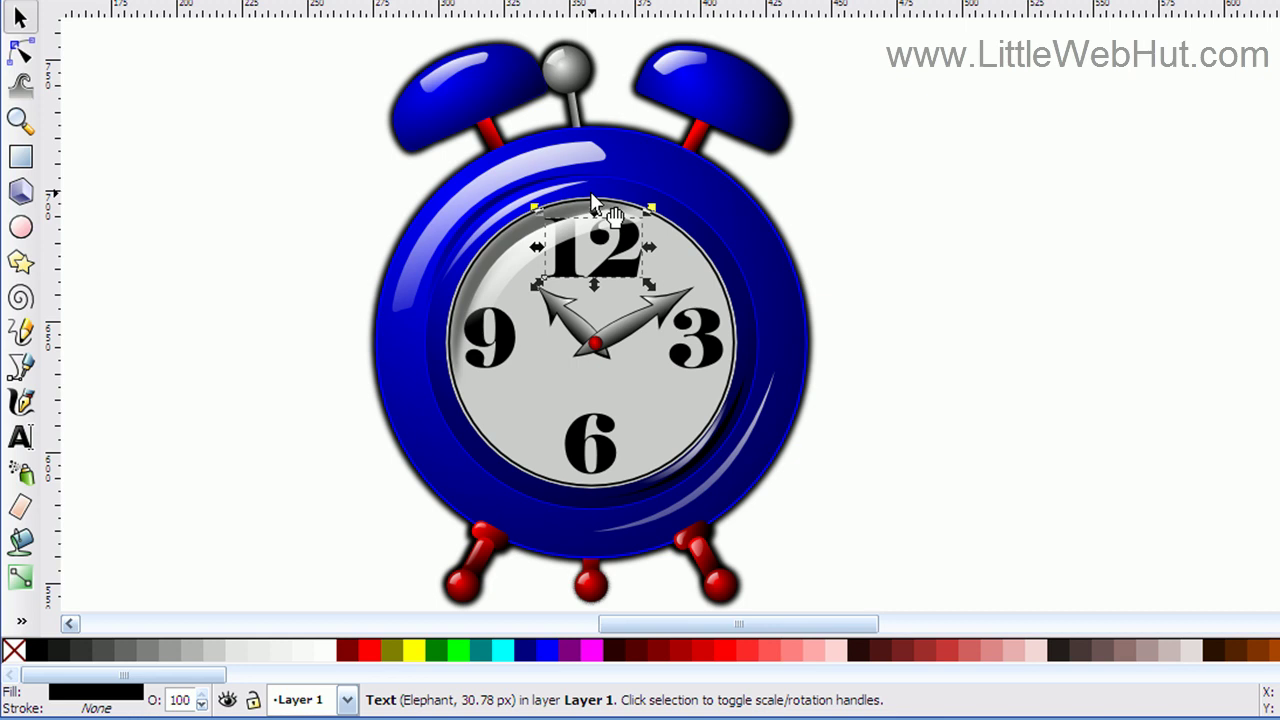
pyautogui.press('alt')
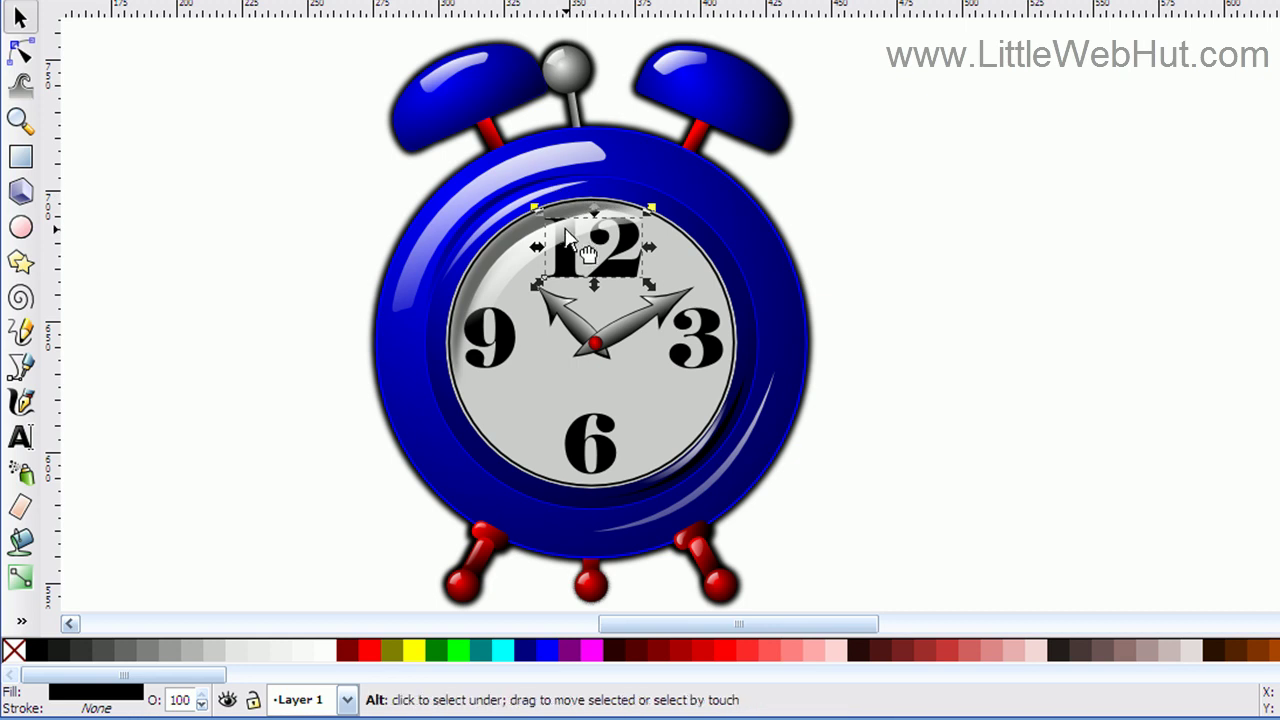
pyautogui.keyDown('alt'); pyautogui.click(565, 235); pyautogui.keyUp('alt')
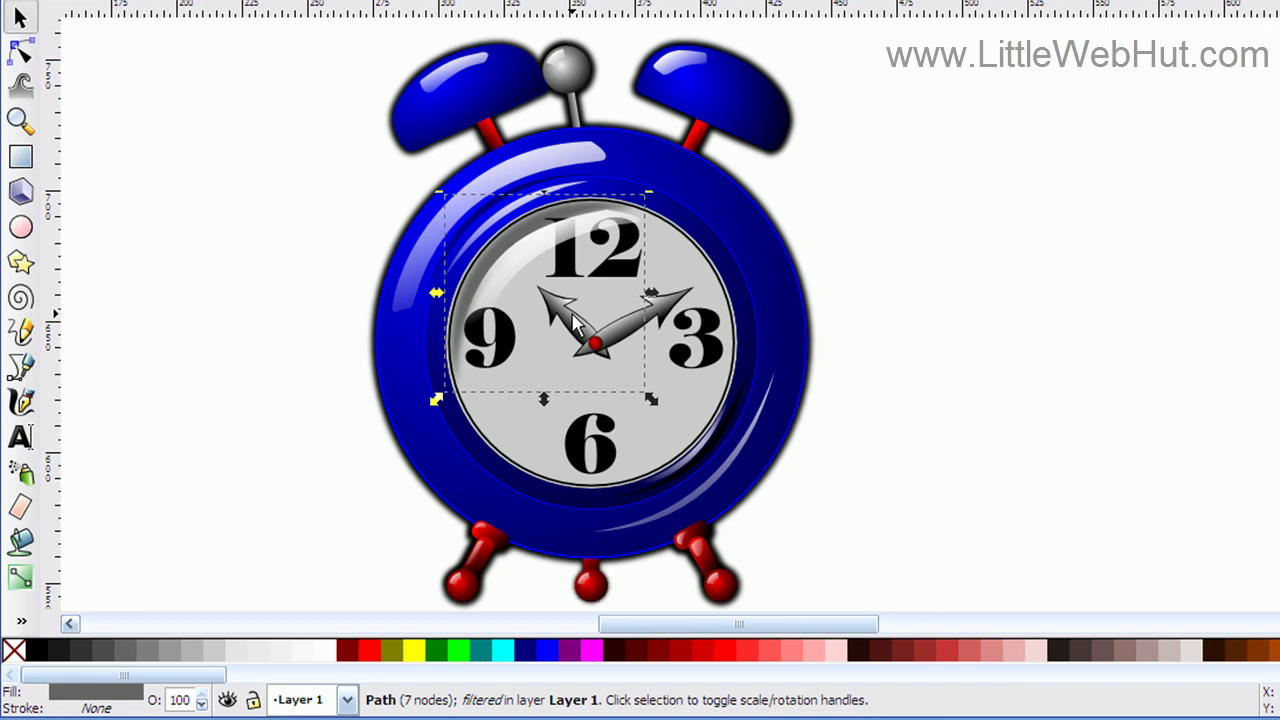
# Touch-select objects along strokes across the clock, add the lower-right rim highlights, then select all with Ctrl+A
pyautogui.press('Escape')
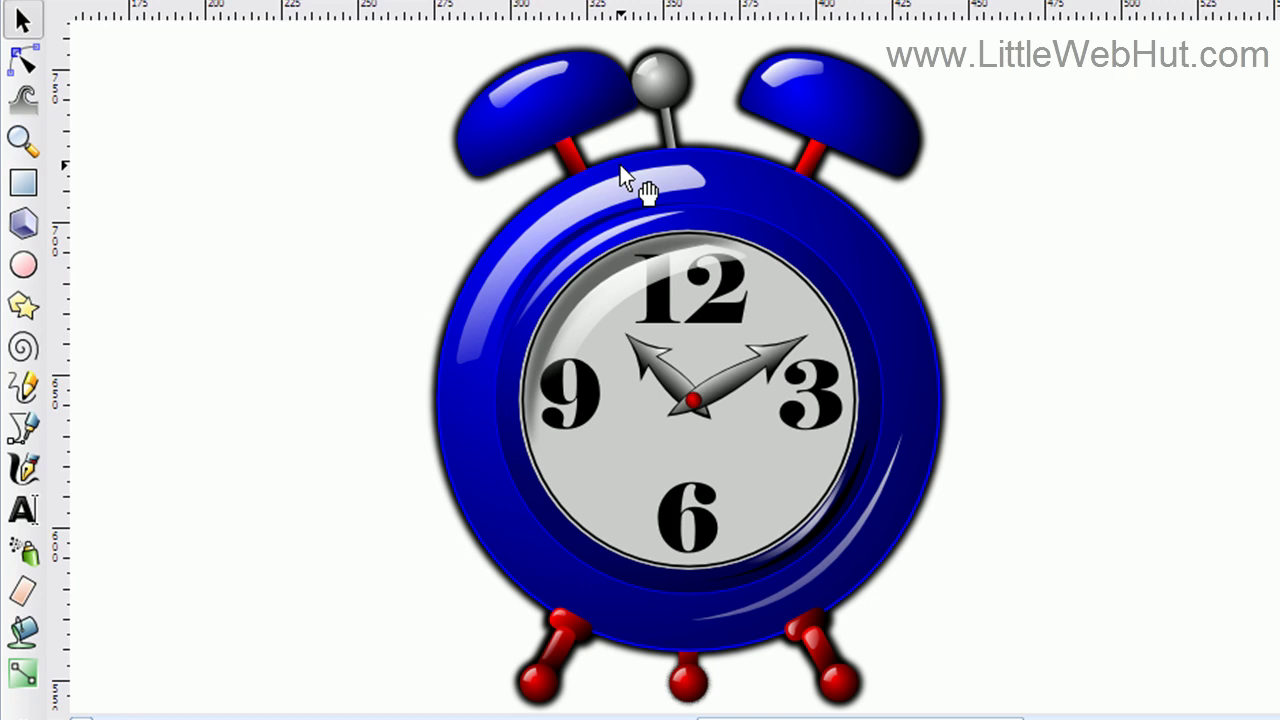
pyautogui.moveTo(620, 166)
pyautogui.mouseDown()
pyautogui.moveTo(613, 222)
pyautogui.moveTo(587, 249)
pyautogui.mouseUp()
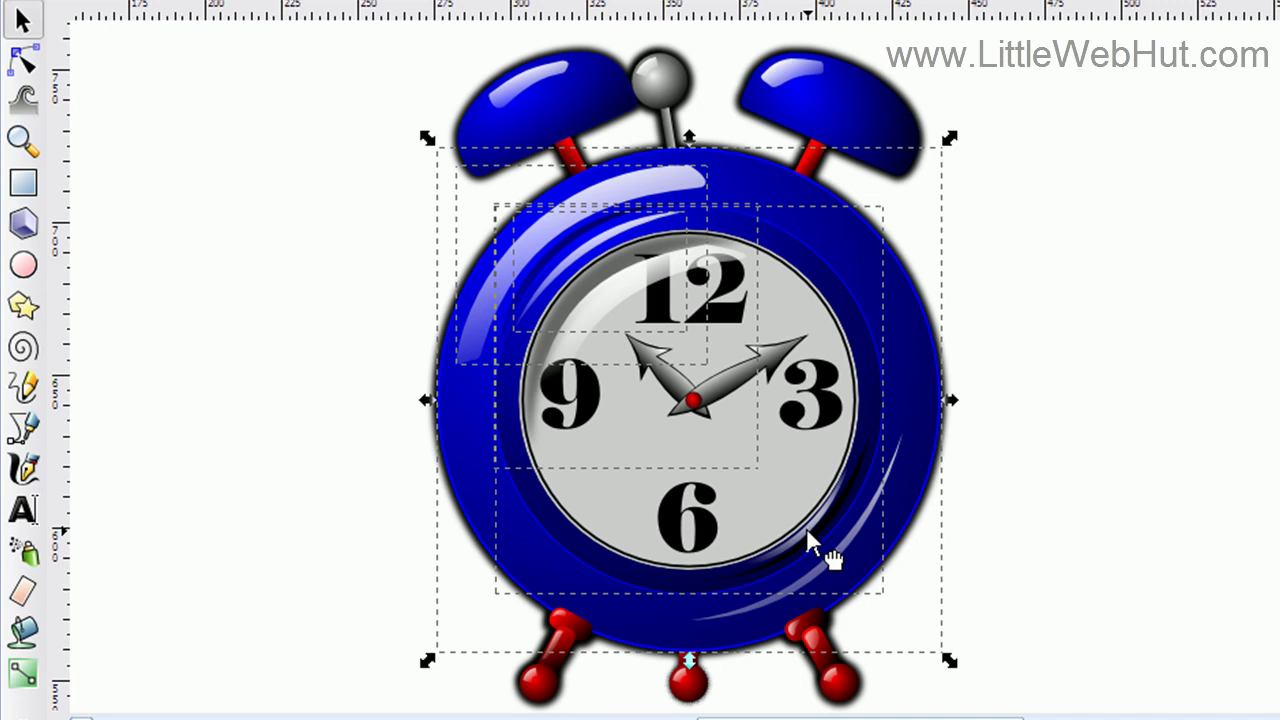
pyautogui.moveTo(807, 527); pyautogui.dragTo(817, 576)
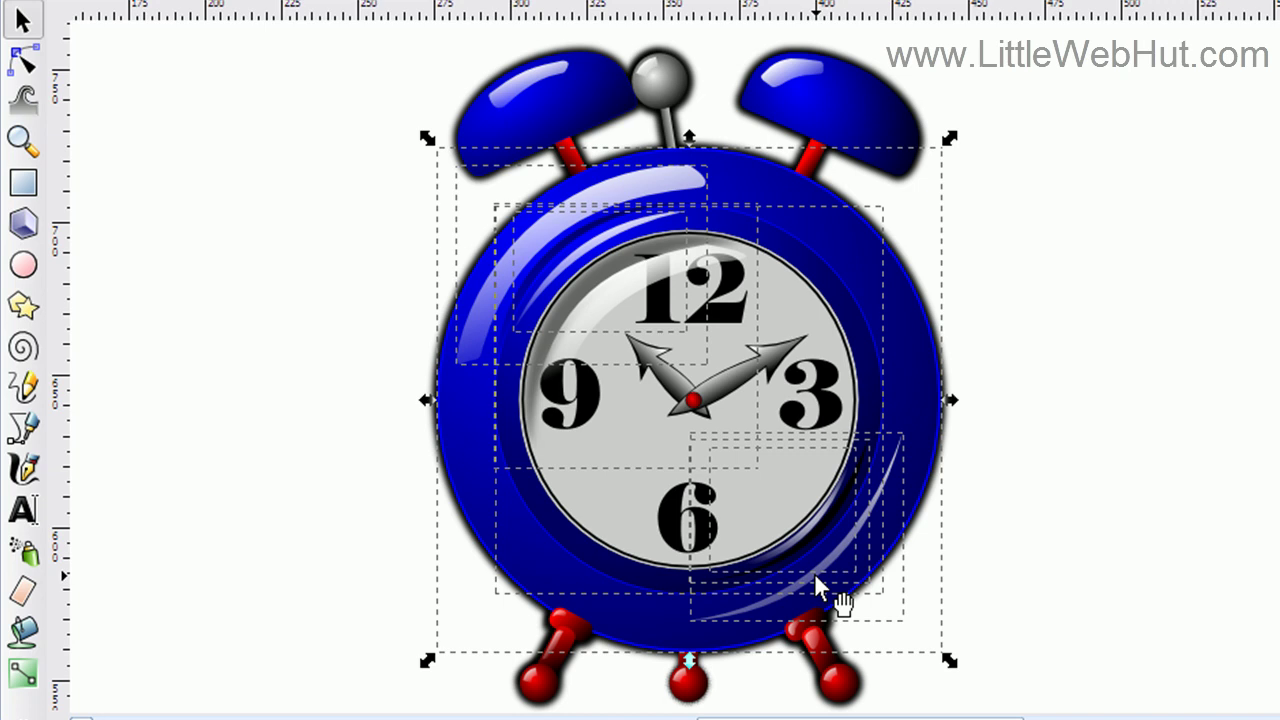
pyautogui.moveTo(811, 572); pyautogui.dragTo(1199, 577)
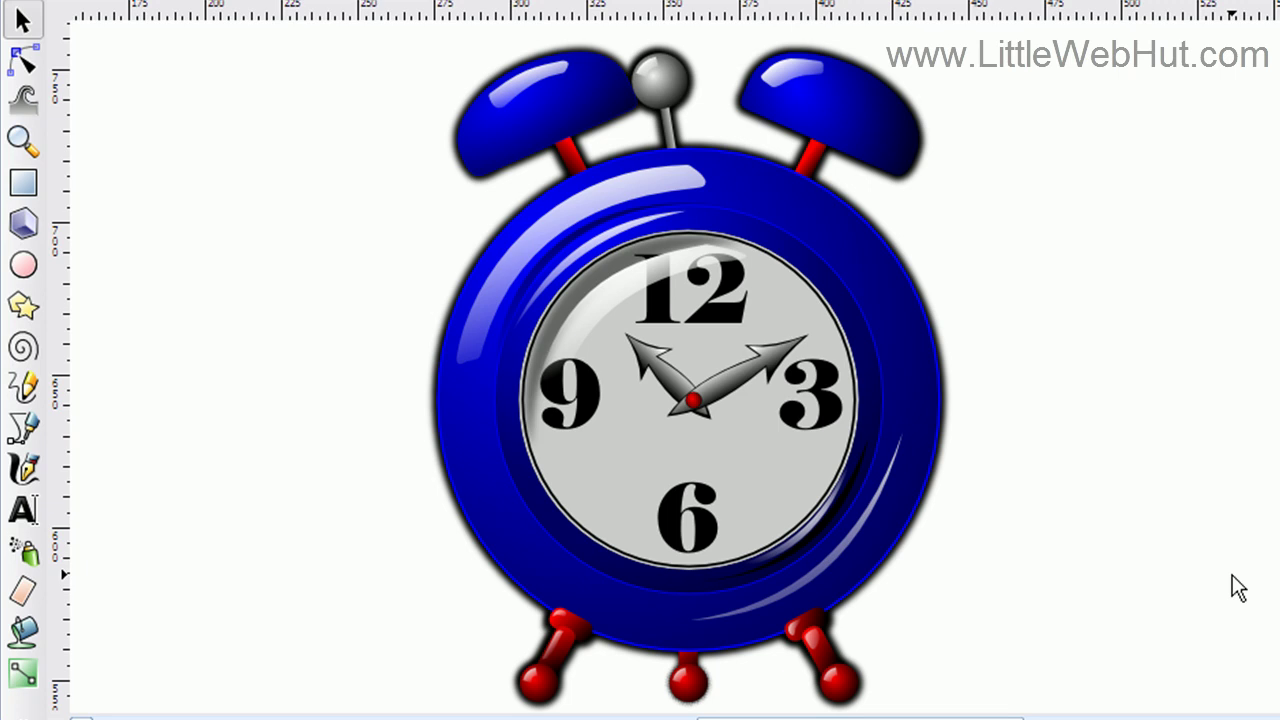
pyautogui.hotkey('ctrl', 'a')
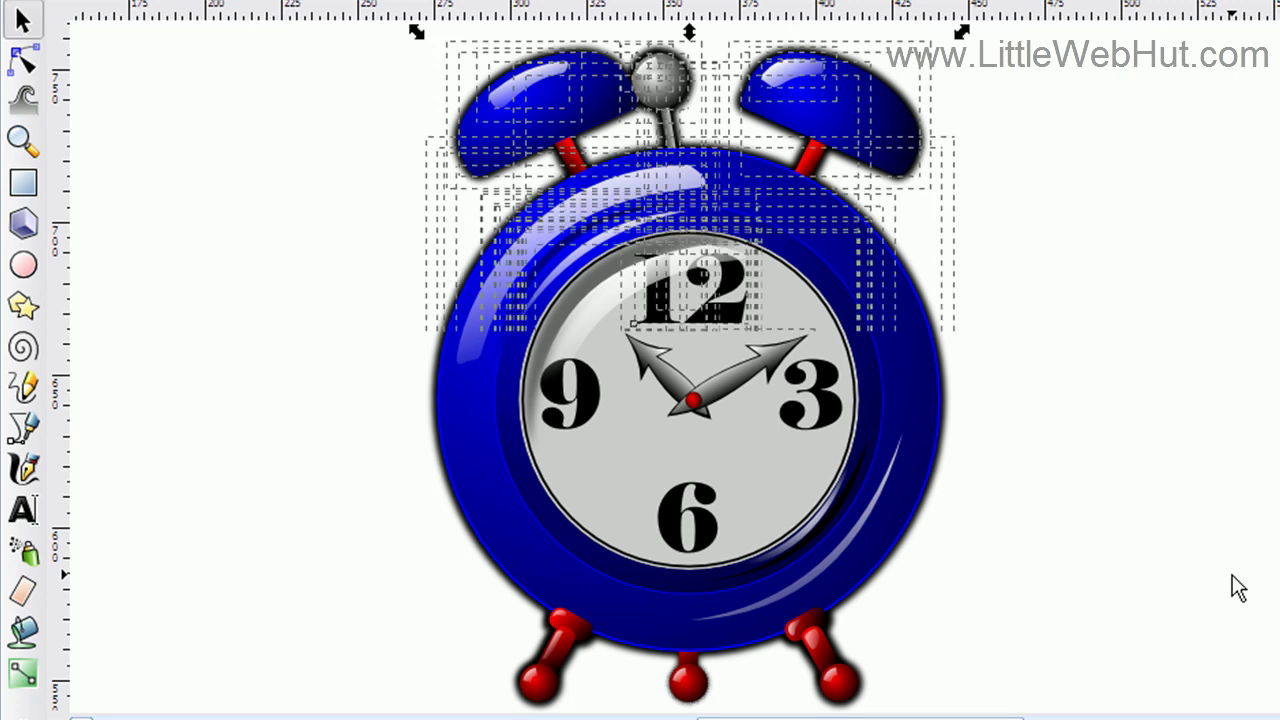